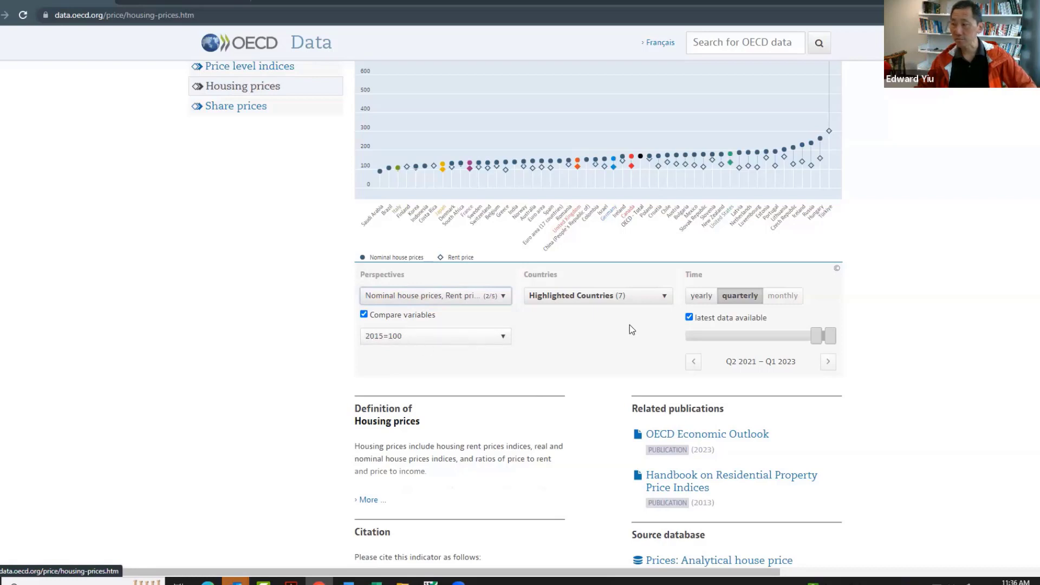
Set the housing prices period to Q1 2015 – Q1 2023 instead of latest data, and download only the selected data as CSV
left_click(690, 318)
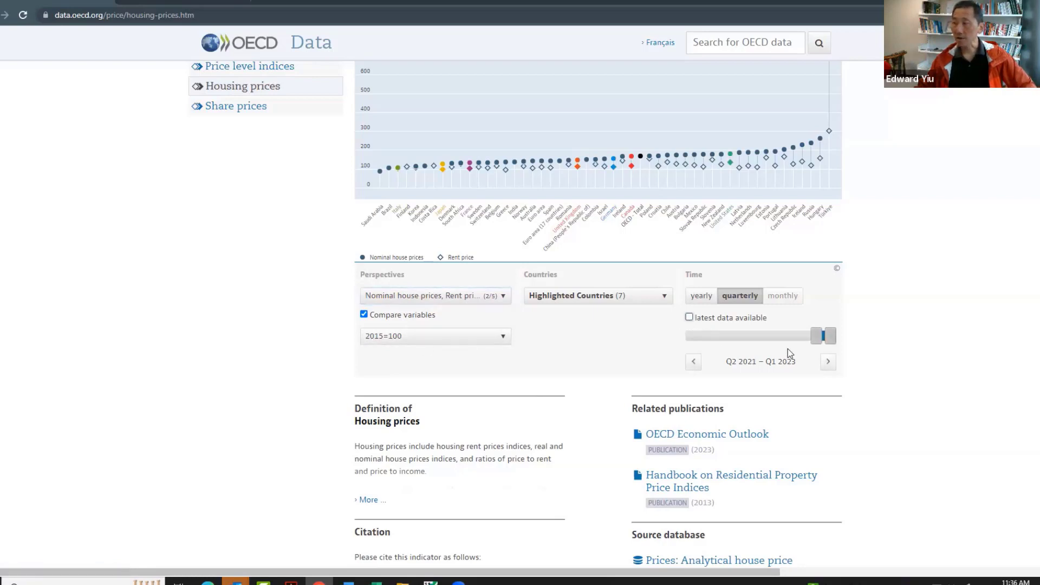
mouse_move(805, 336)
left_mouse_down()
mouse_move(758, 338)
mouse_move(807, 335)
left_mouse_up()
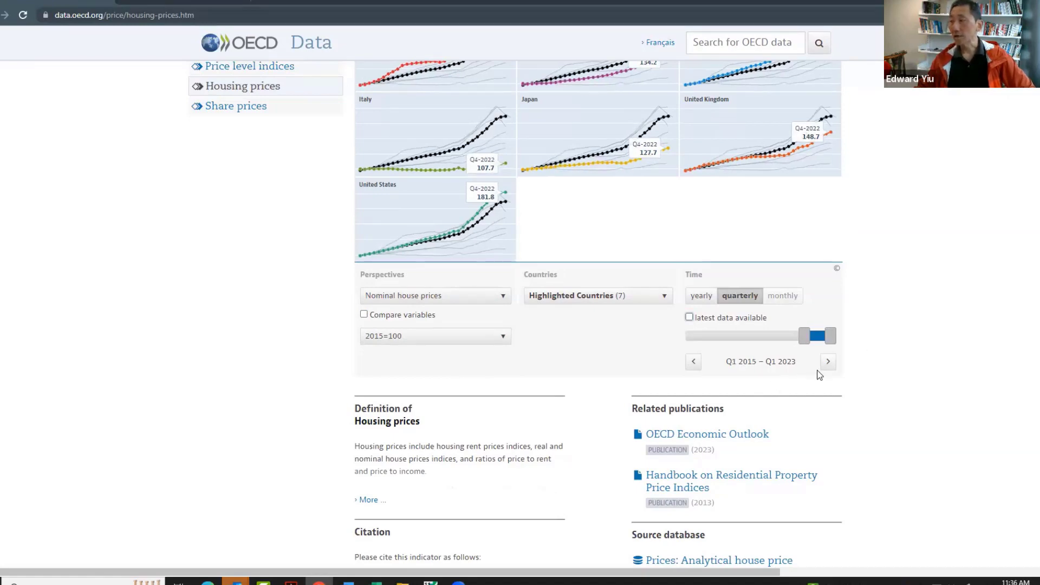
scroll(595, 315, "up", 4)
left_click(743, 192)
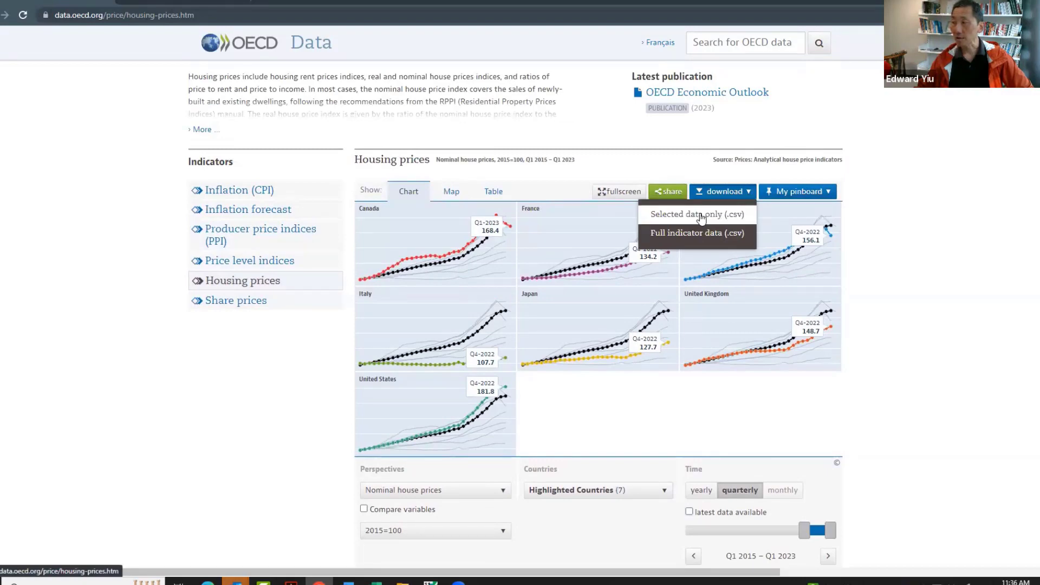
left_click(698, 215)
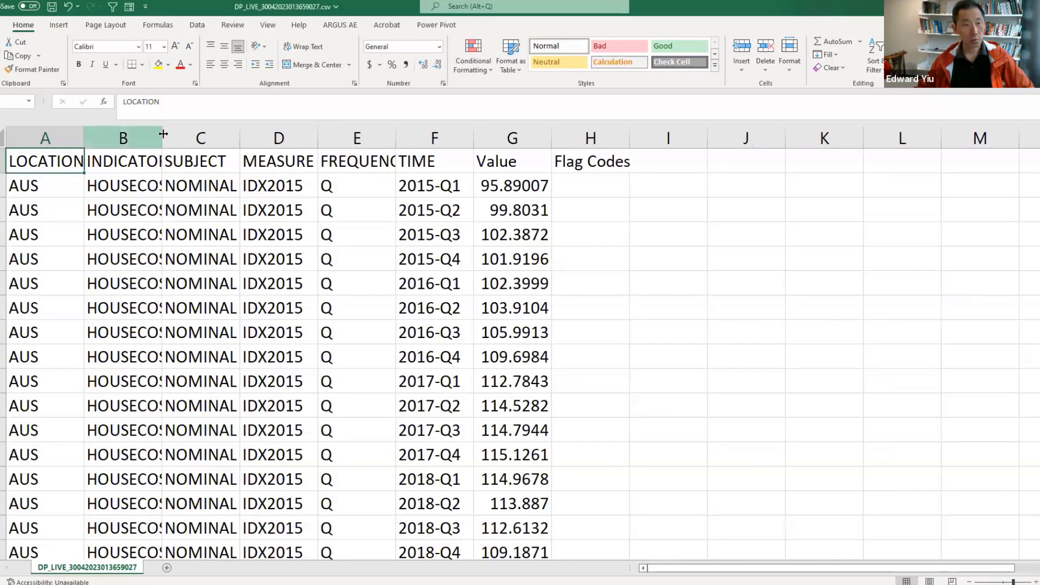
Widen the INDICATOR and SUBJECT columns of the downloaded CSV in Excel
left_click_drag(162, 141, 343, 144)
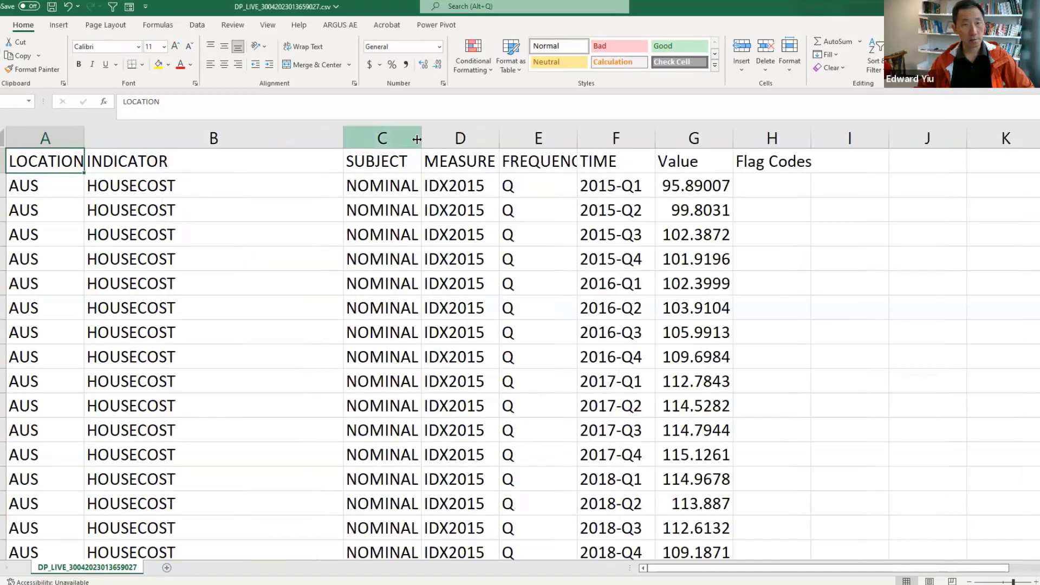
left_click_drag(422, 139, 482, 142)
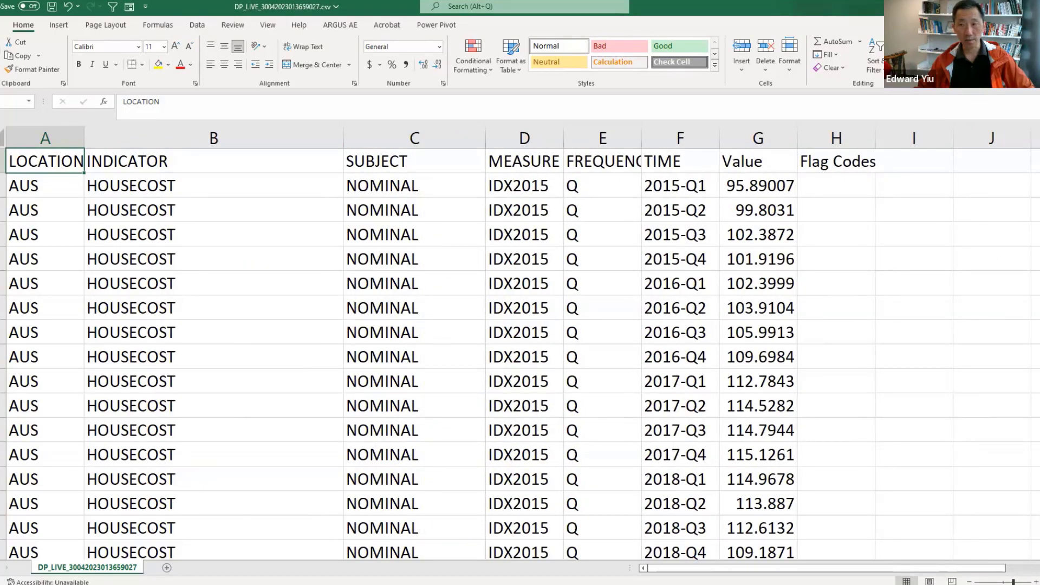
Review the quarterly entries in the TIME column and the matching index figures in the Value column for AUS
left_click_drag(681, 188, 693, 444)
scroll(693, 444, "down", 1)
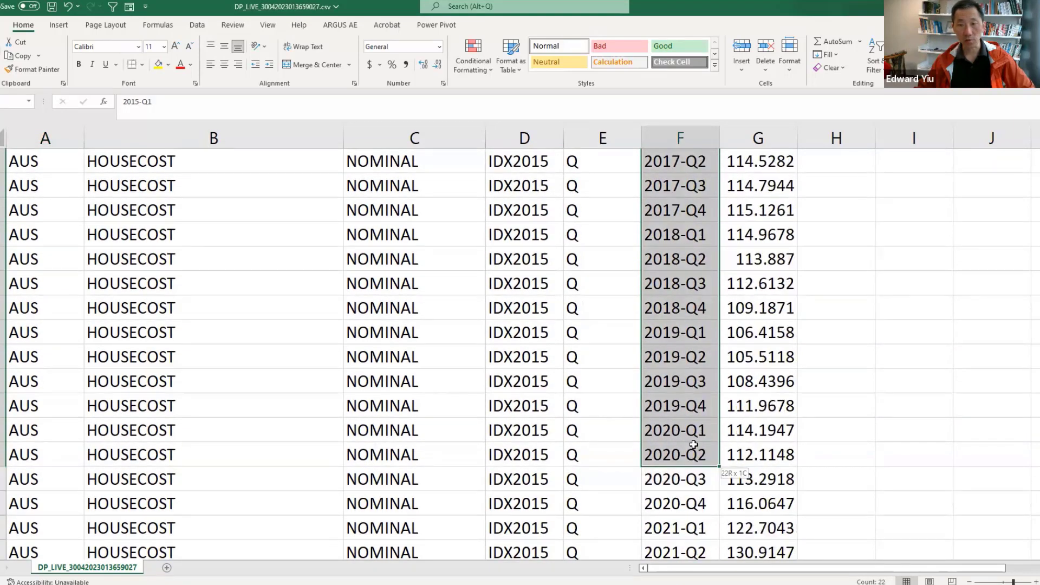
scroll(954, 195, "up", 3)
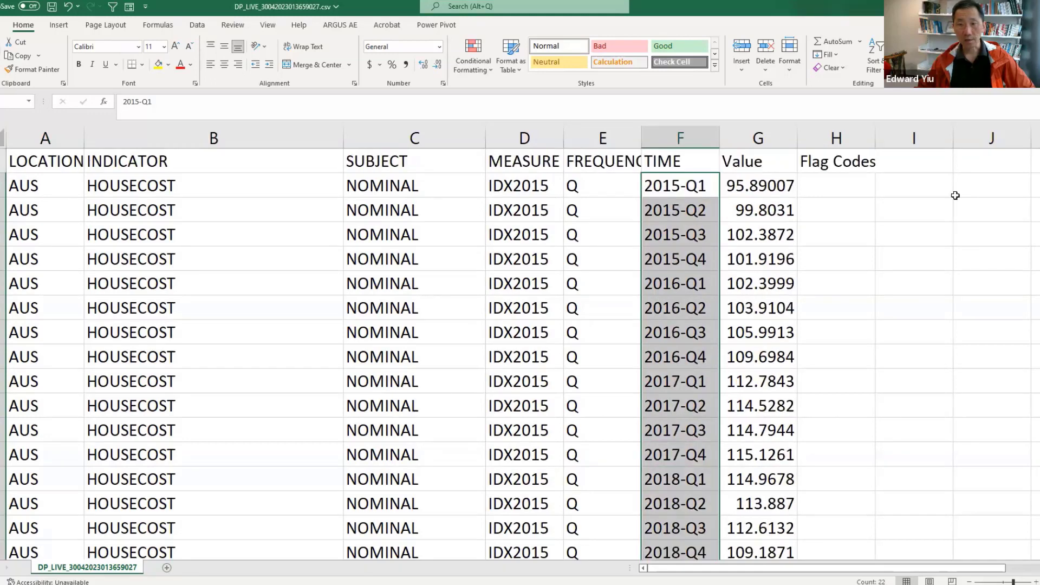
left_click_drag(774, 187, 791, 357)
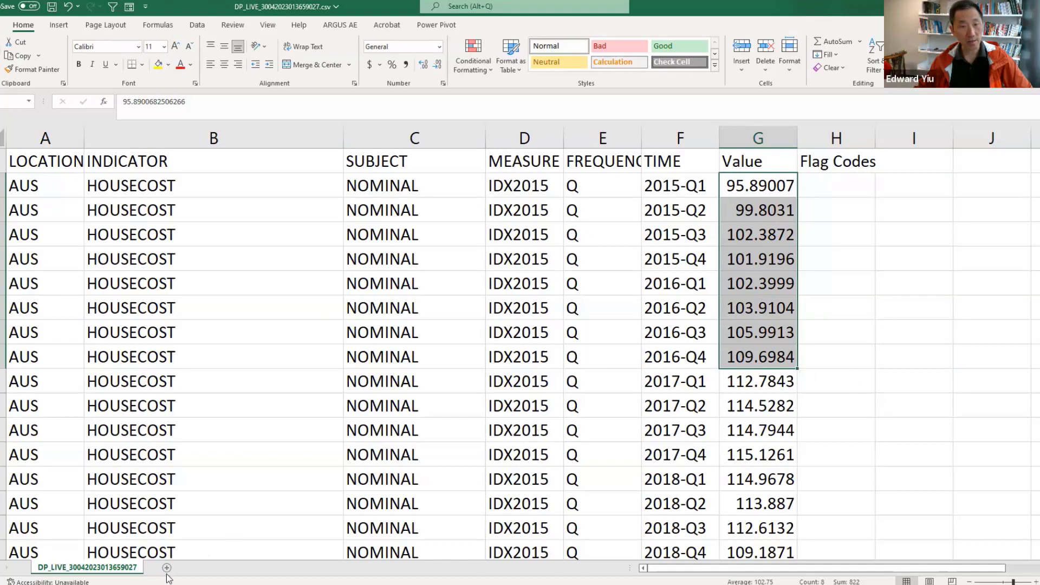
Switch to the workbook with the Pivot sheet, examine its average values by country and quarter, and keep the SUBJECT filter on NOMINAL
left_click(457, 570)
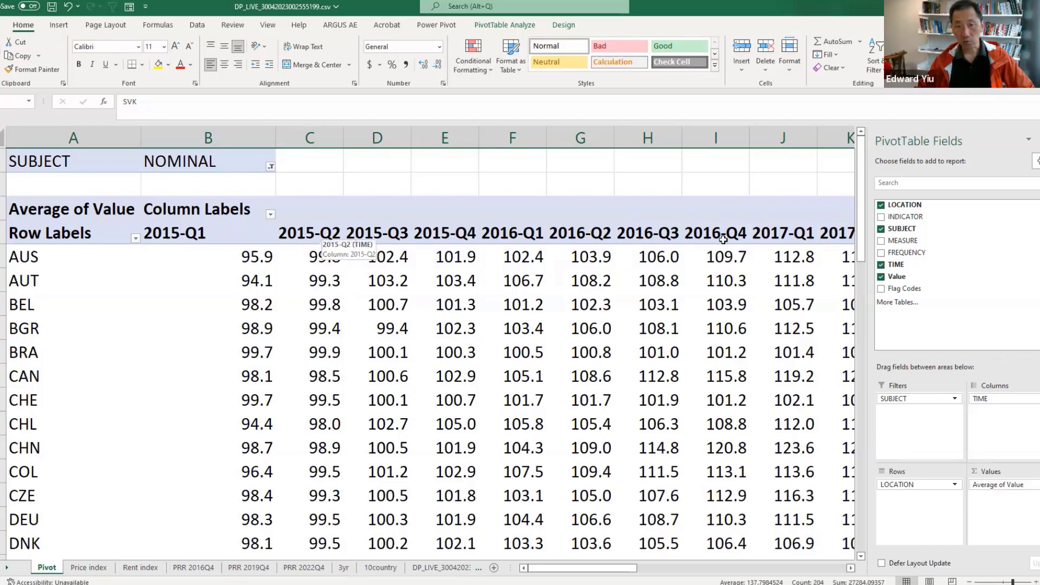
left_click_drag(247, 259, 693, 521)
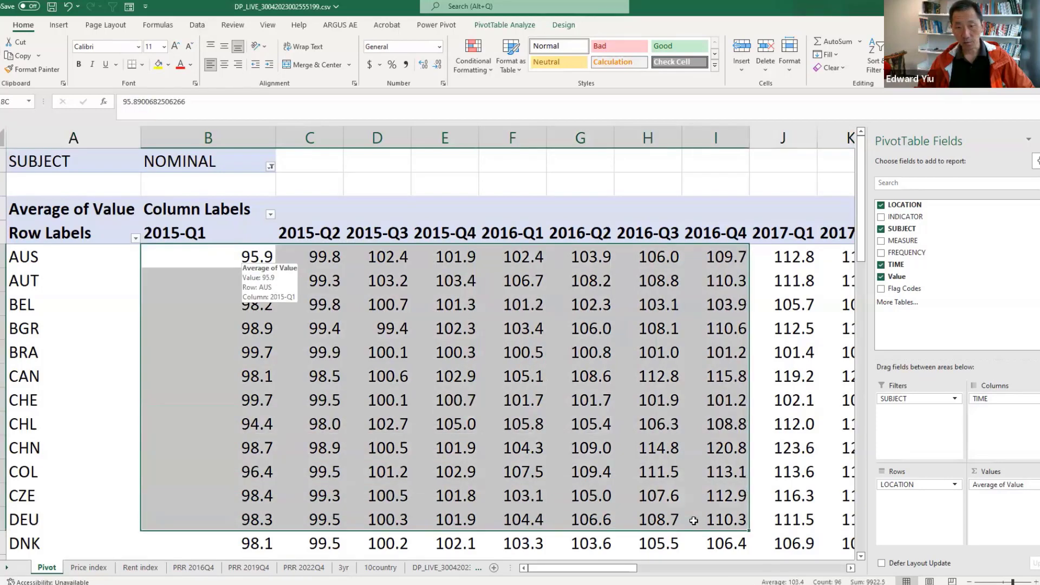
left_click(258, 264)
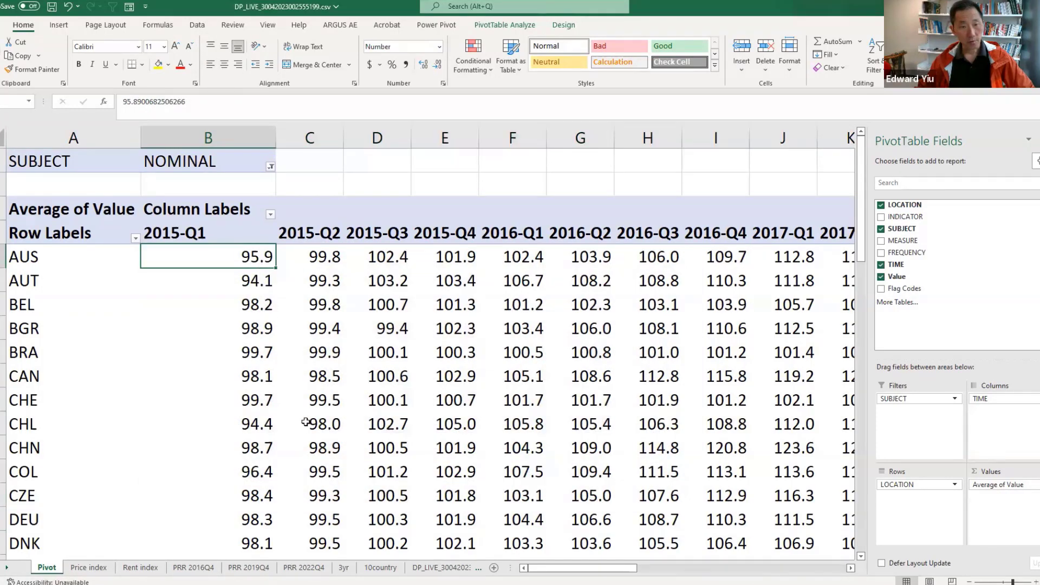
left_click(270, 167)
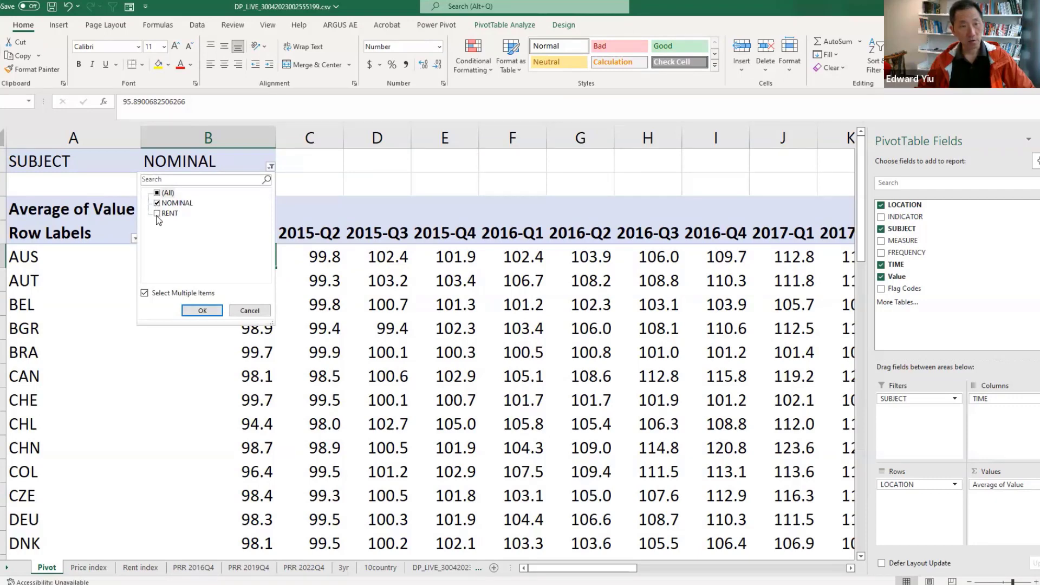
left_click(202, 310)
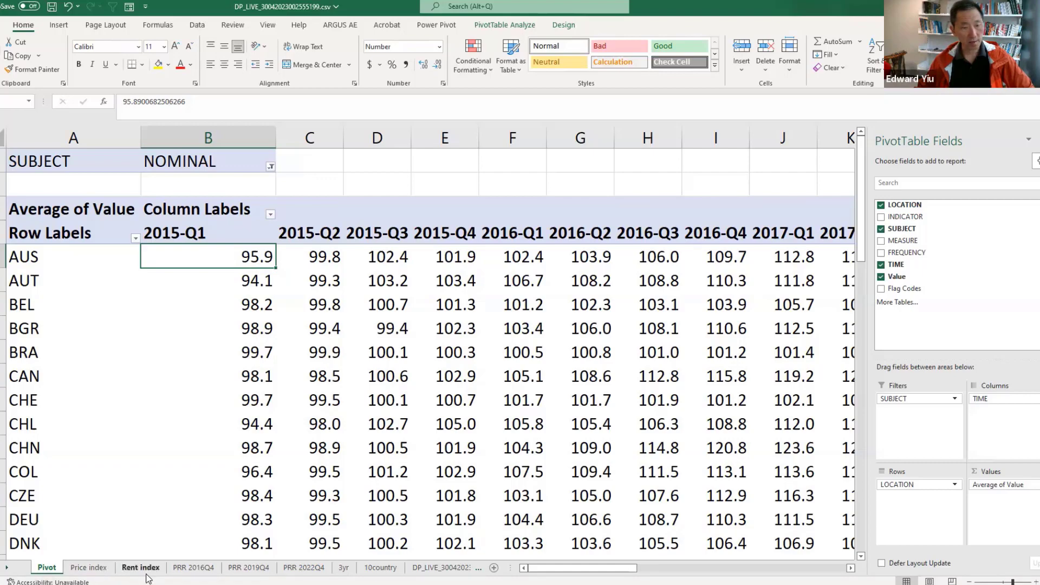
Review the Price index and Rent index sheets and the price to rent ratio charts for 2016Q4, 2019Q4 and 2022Q4
left_click(88, 567)
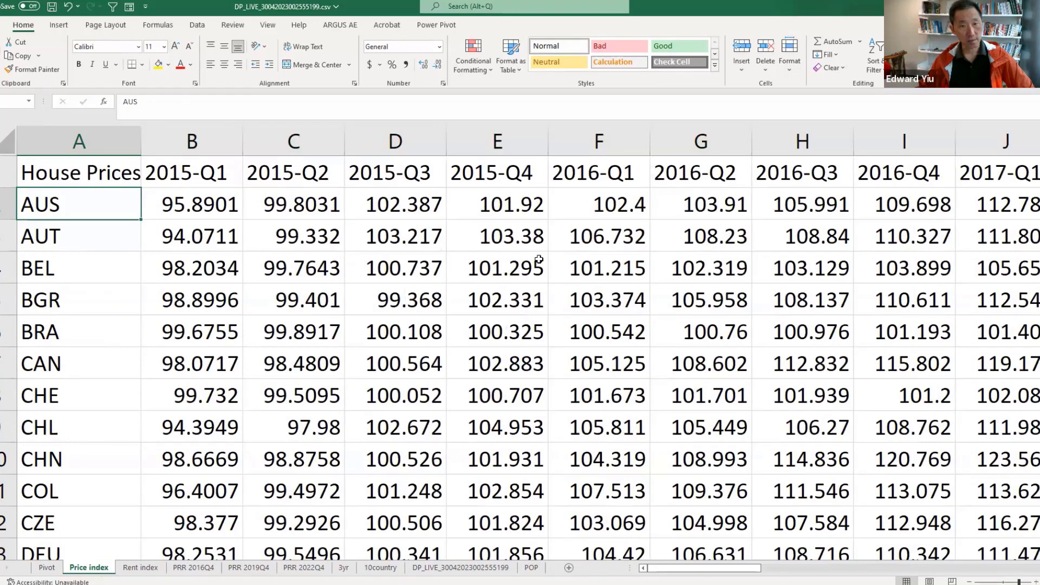
left_click(140, 567)
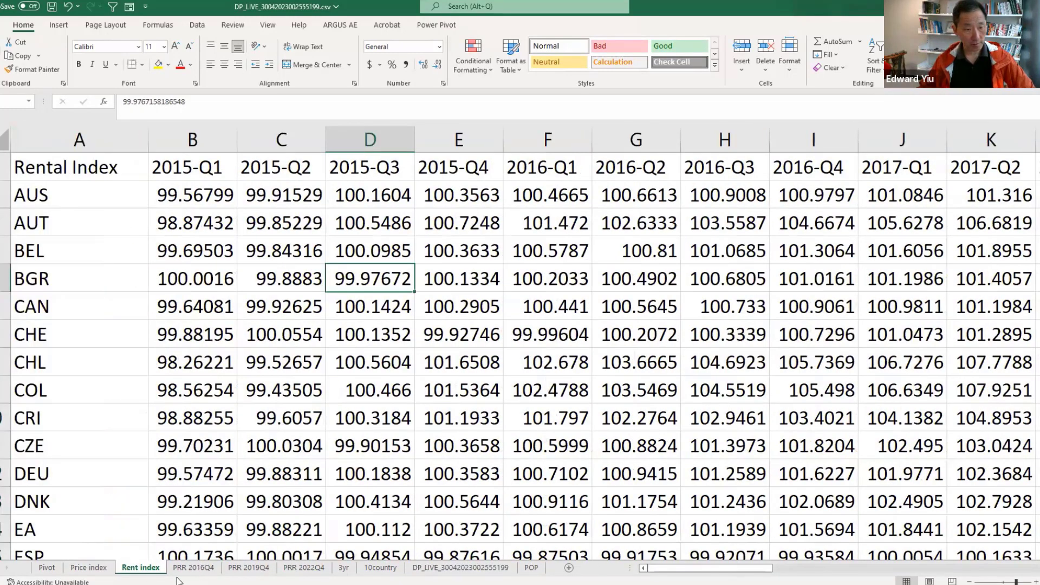
left_click(193, 567)
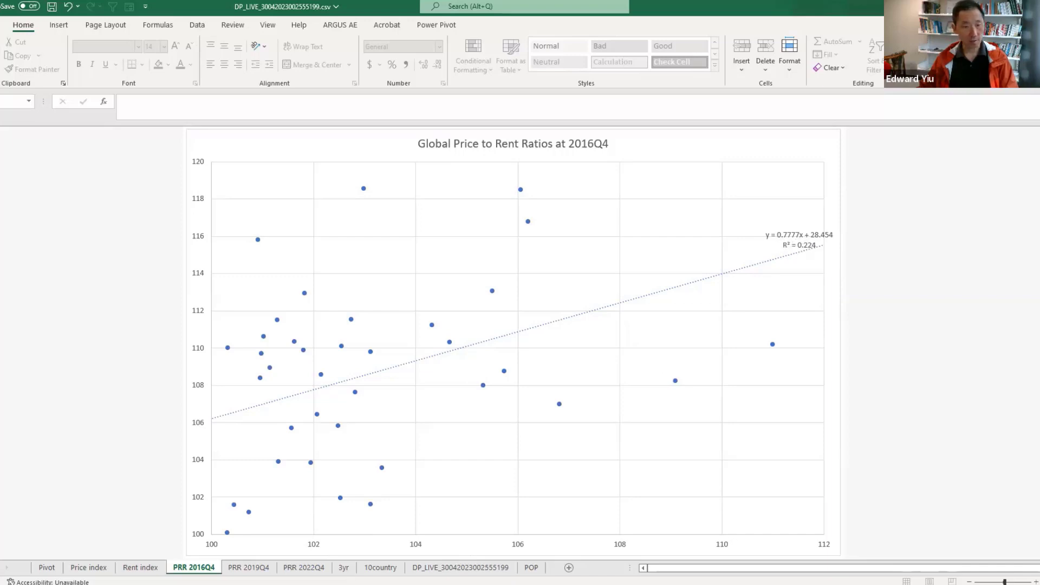
left_click(257, 573)
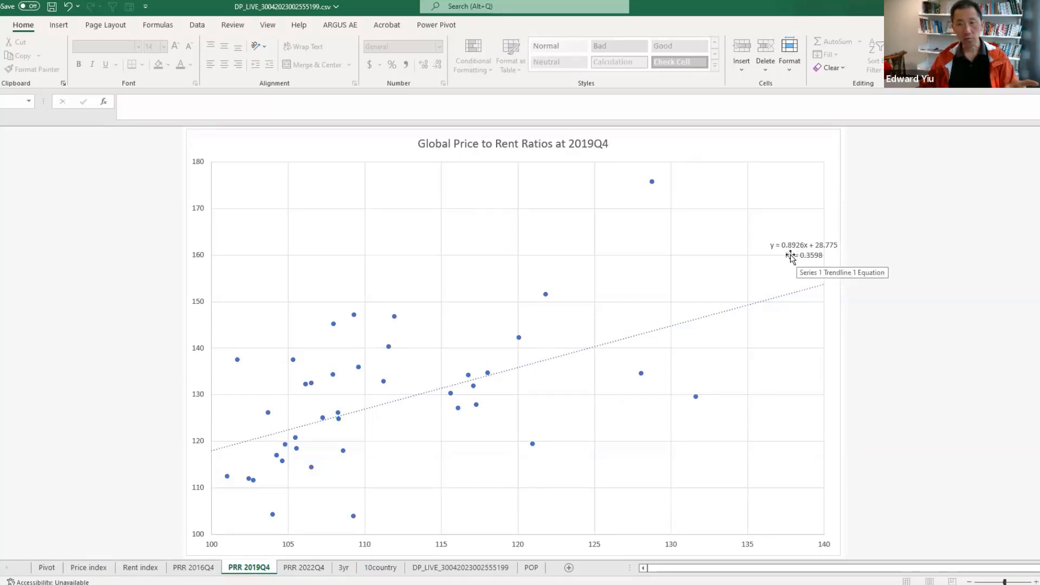
left_click(316, 568)
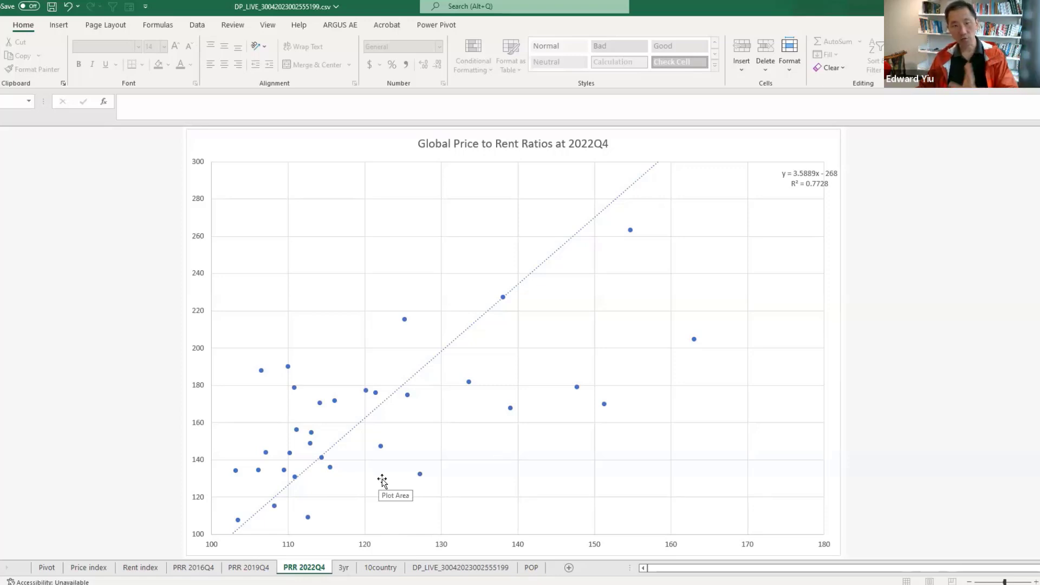
Open the 10country sheet and examine its Population column alongside the house rent and price data
left_click(388, 570)
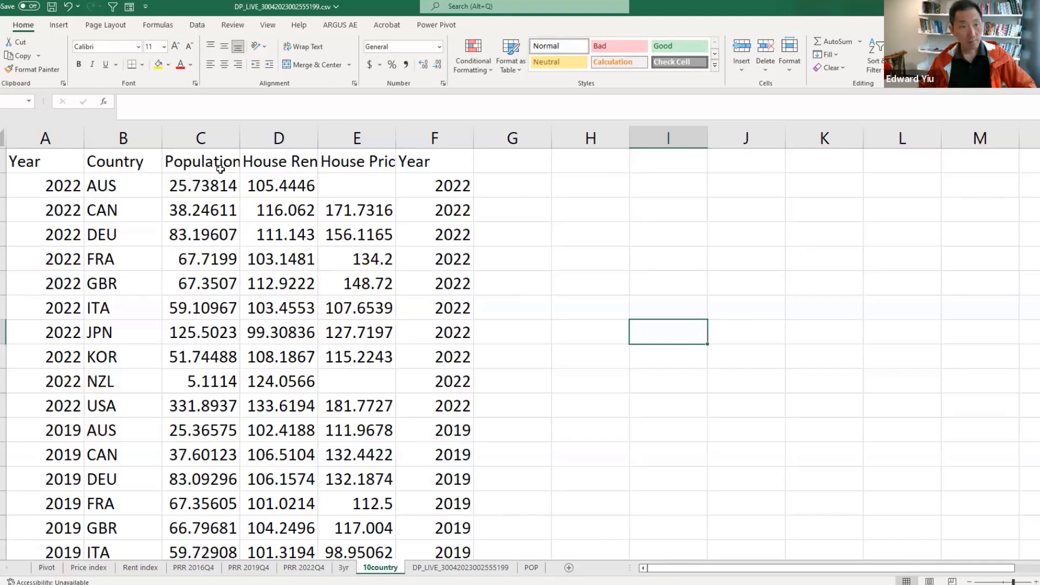
left_click(205, 139)
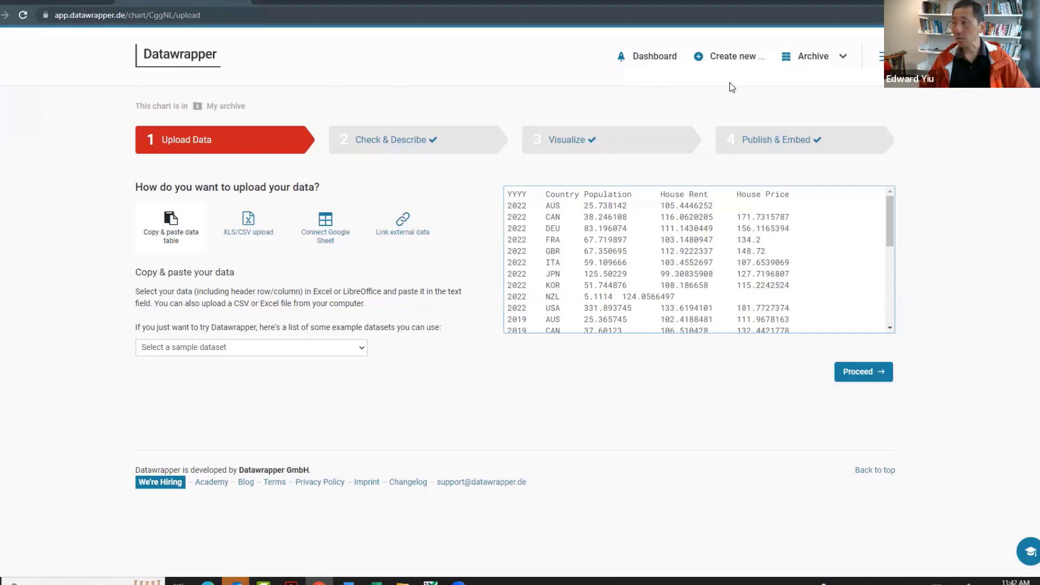
Switch to Datawrapper, proceed with the pasted country data, check the YYYY column's Text type, and continue to the Visualize stage
mouse_move(733, 64)
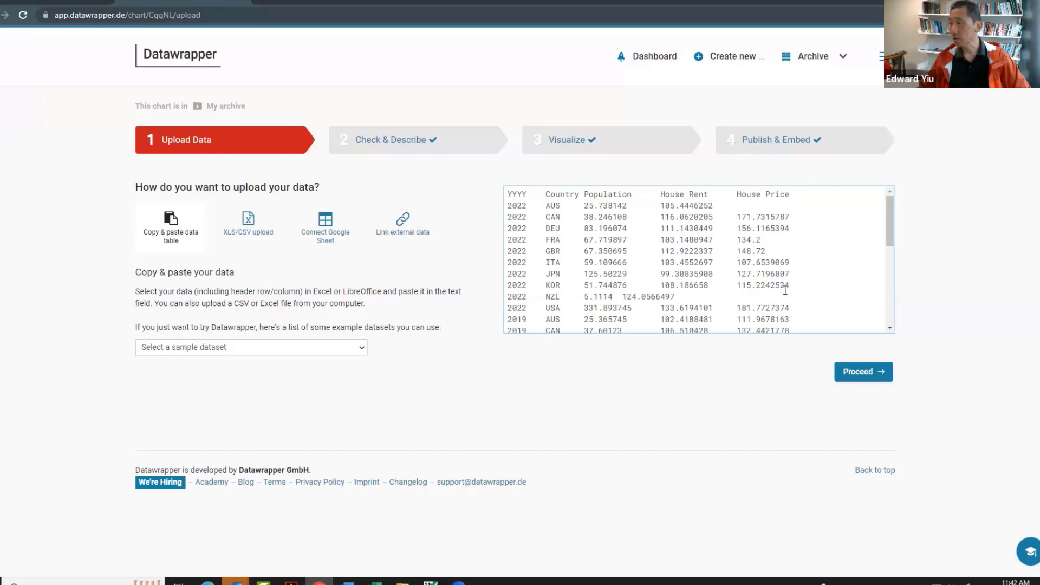
left_click(846, 374)
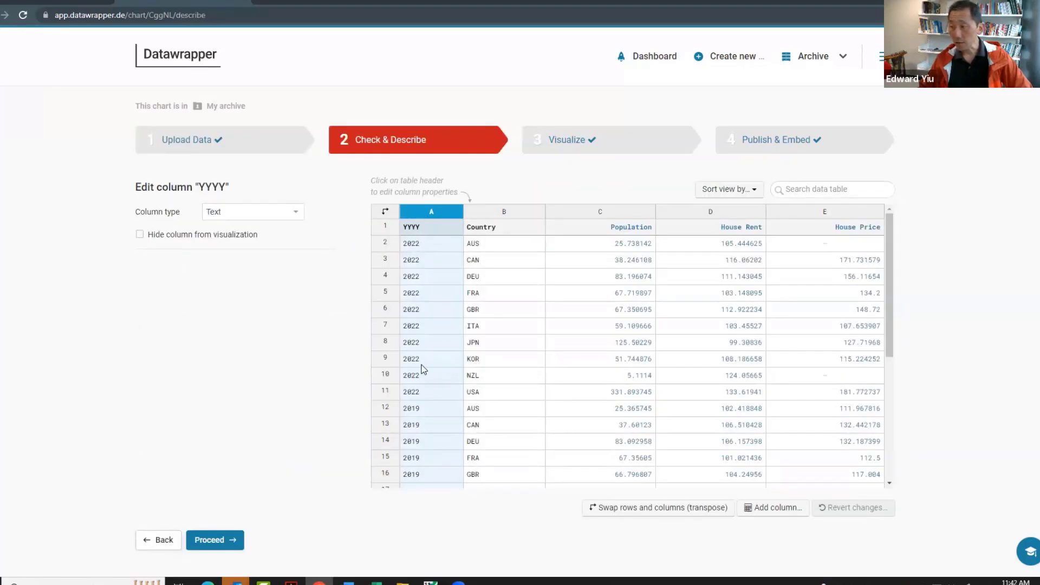
left_click(445, 215)
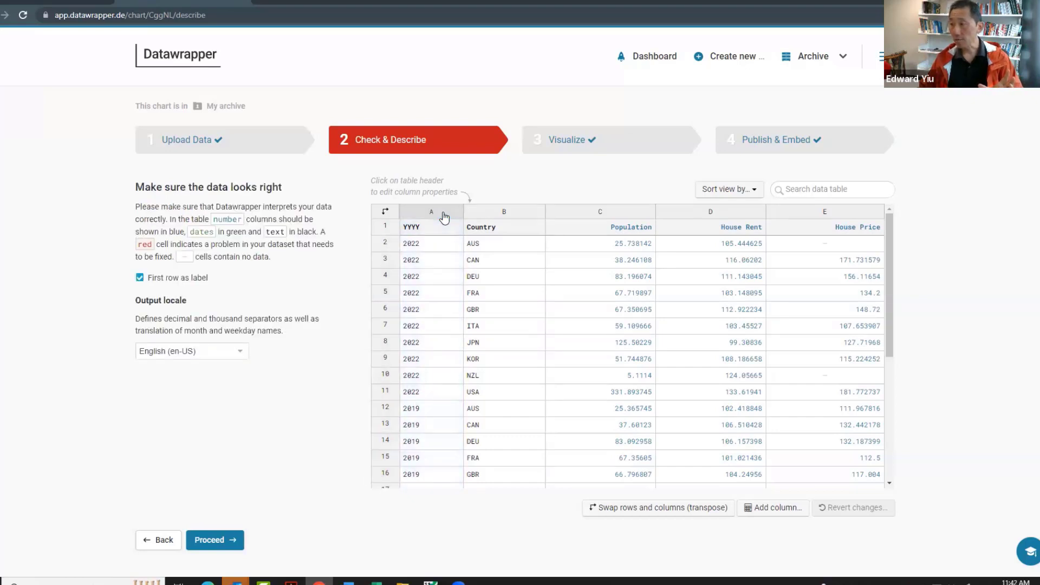
left_click(444, 214)
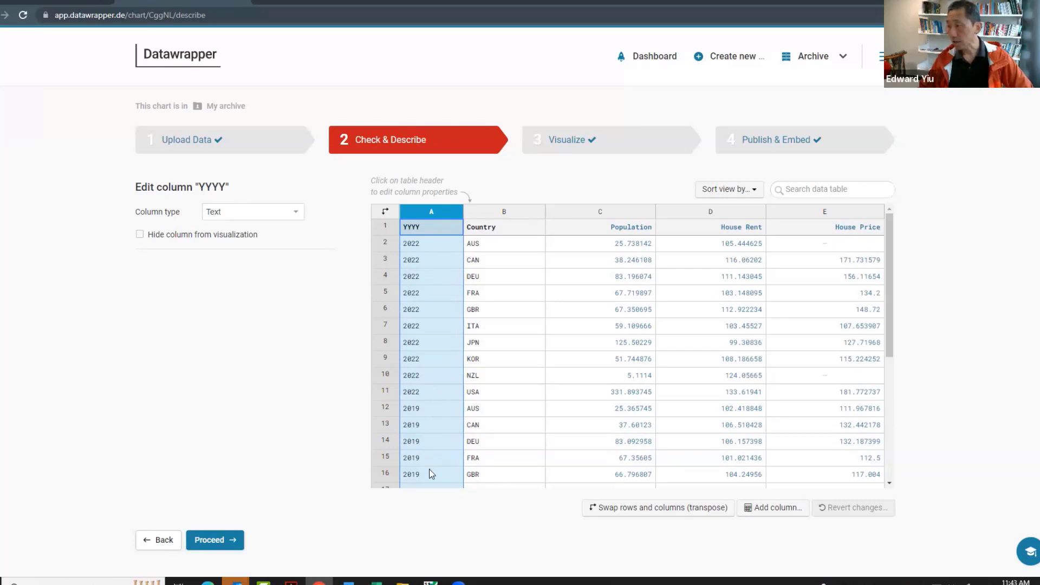
left_click(212, 538)
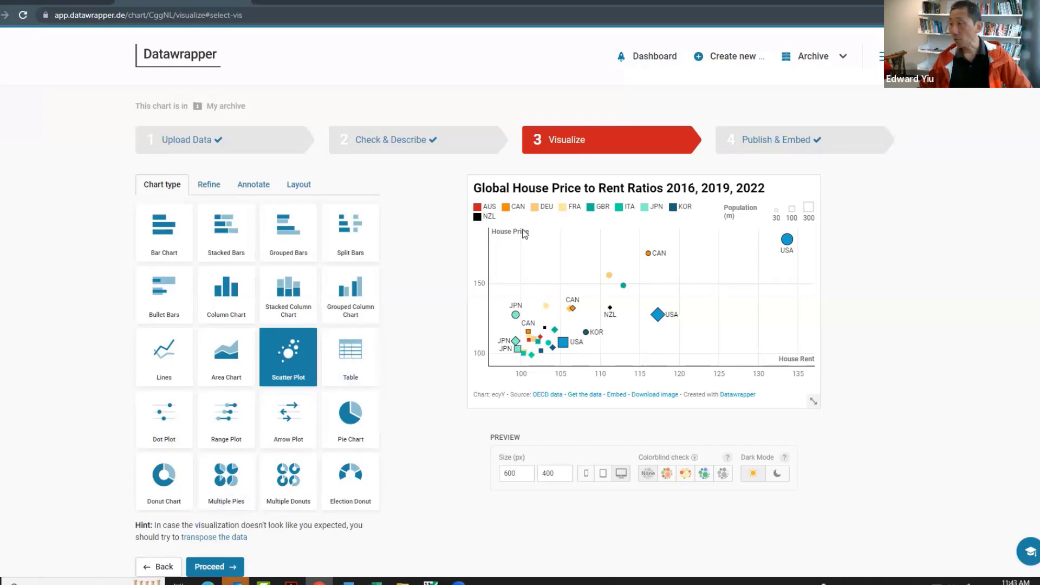
In the scatter plot's refinement settings, color the symbols by the Country column
left_click(208, 184)
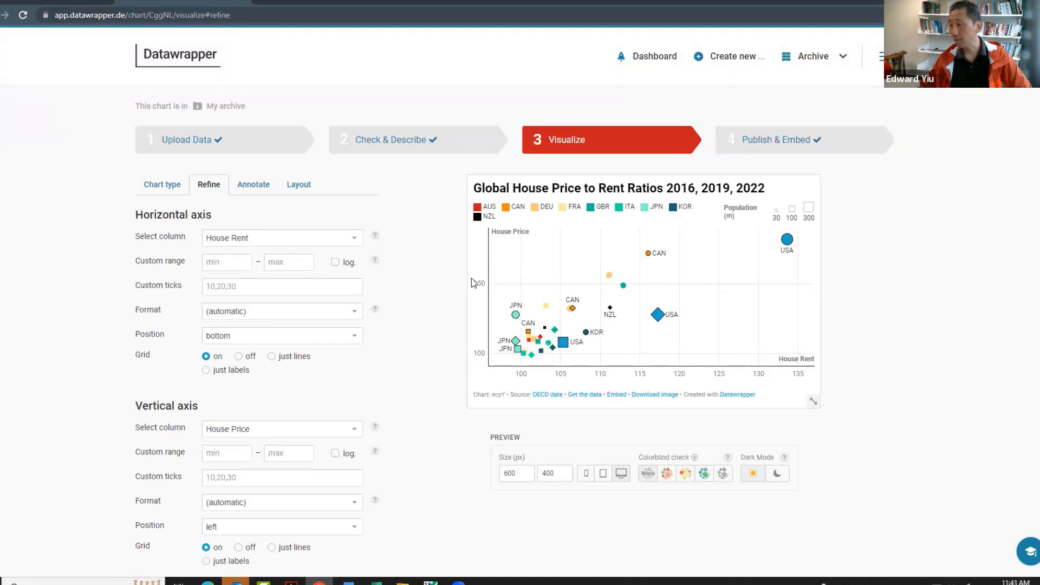
scroll(471, 278, "down", 7)
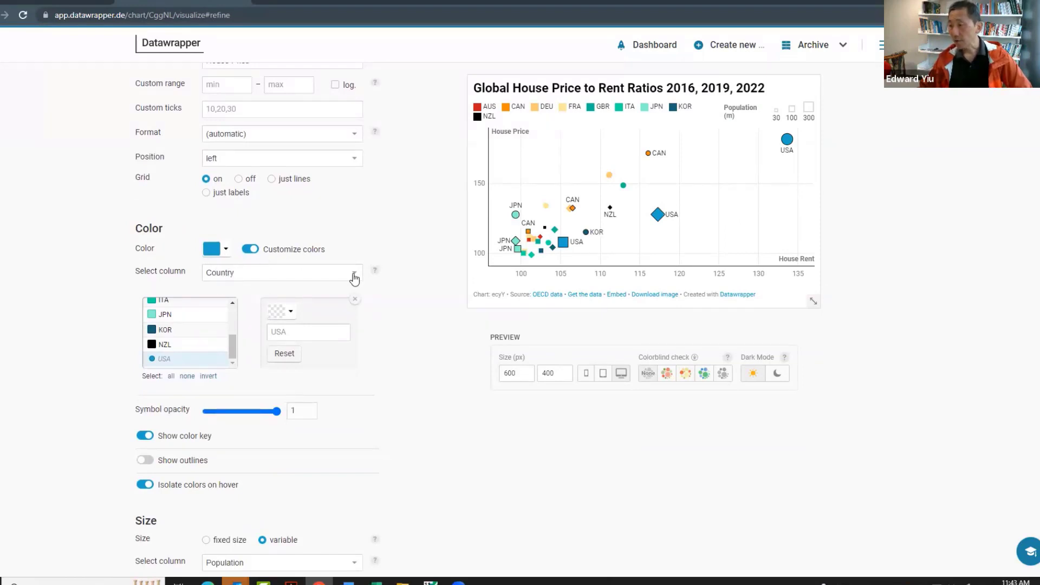
left_click(355, 279)
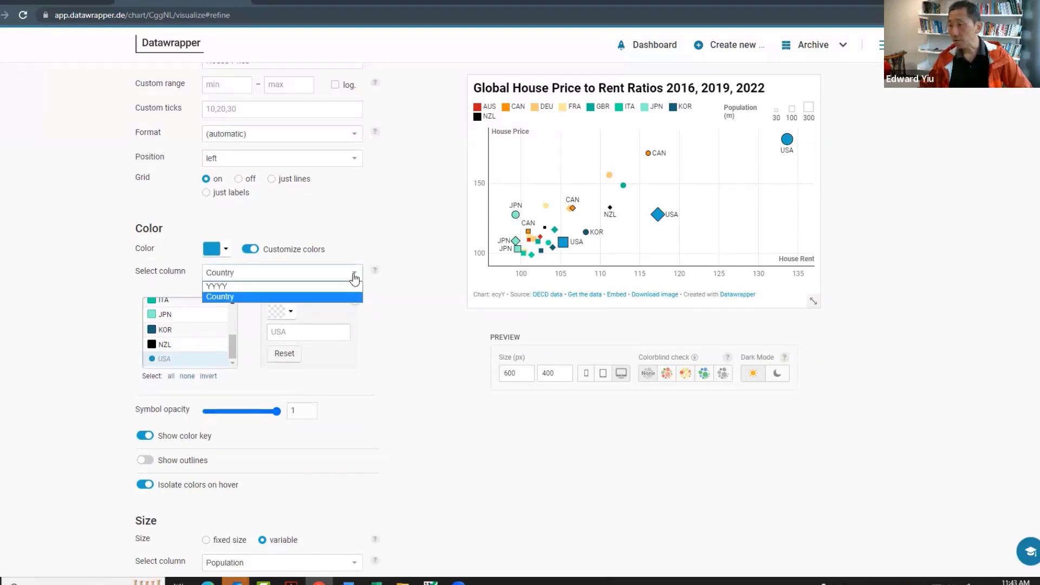
left_click(241, 297)
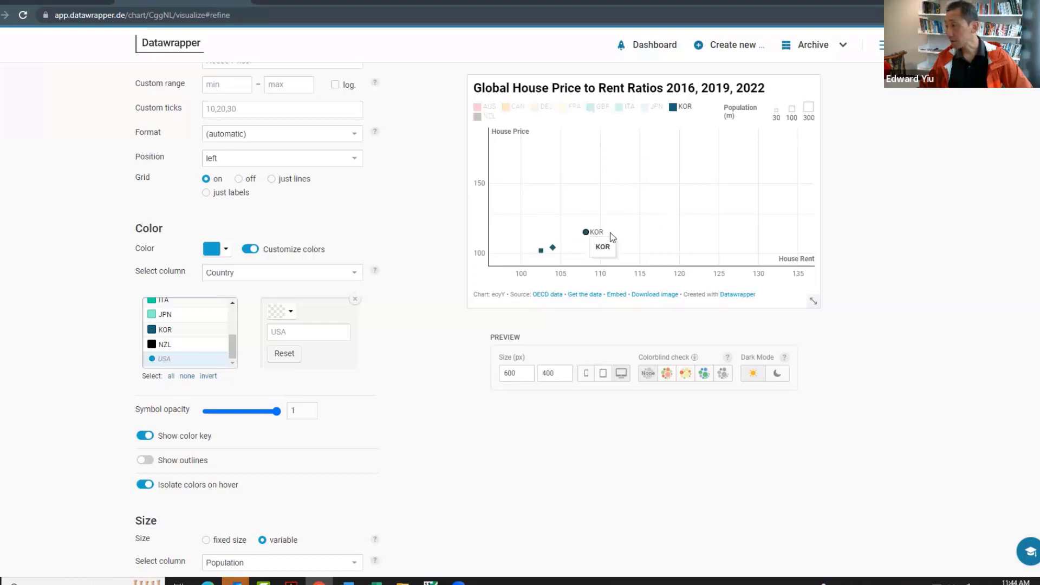
Inspect individual country symbols in the scatter plot and set the symbol size to vary by the Population column
mouse_move(665, 215)
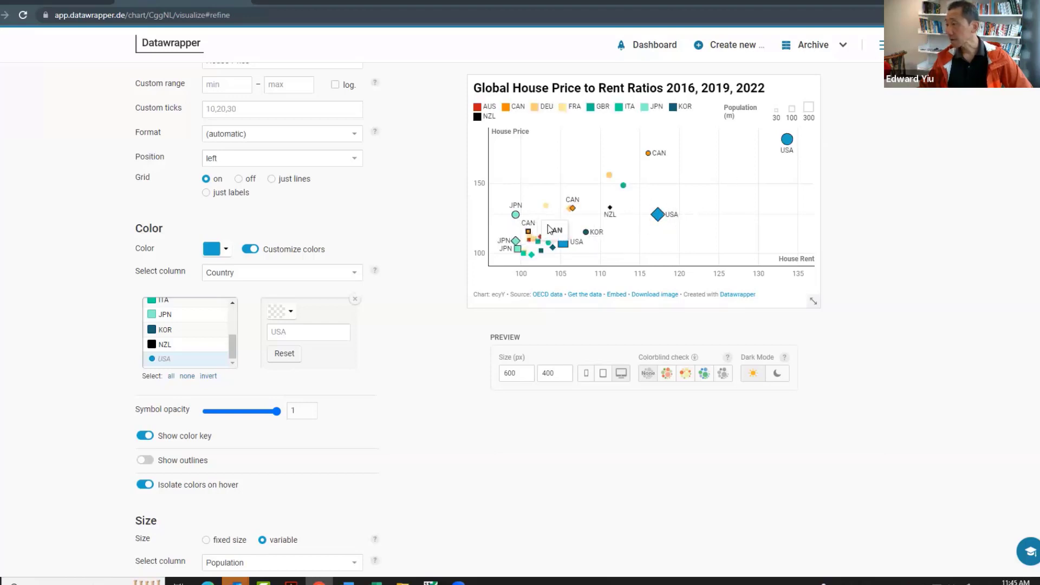
mouse_move(795, 139)
mouse_move(629, 211)
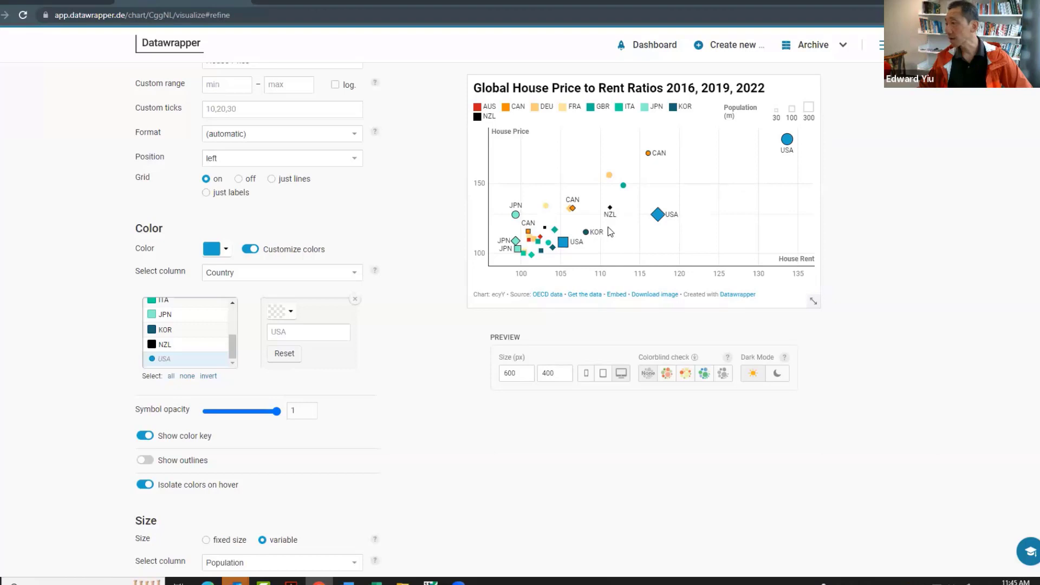
scroll(1032, 460, "down", 6)
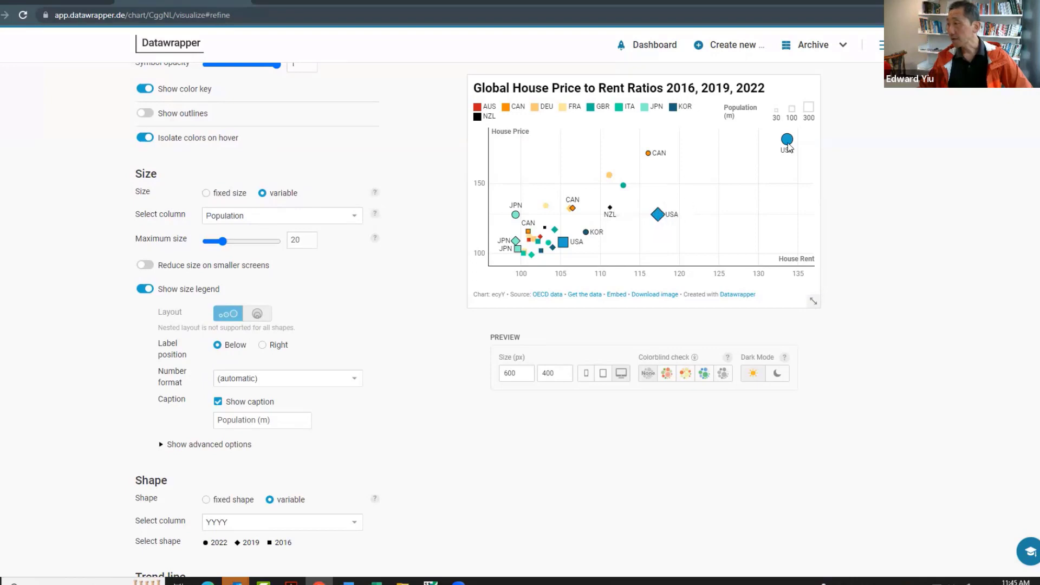
left_click(354, 219)
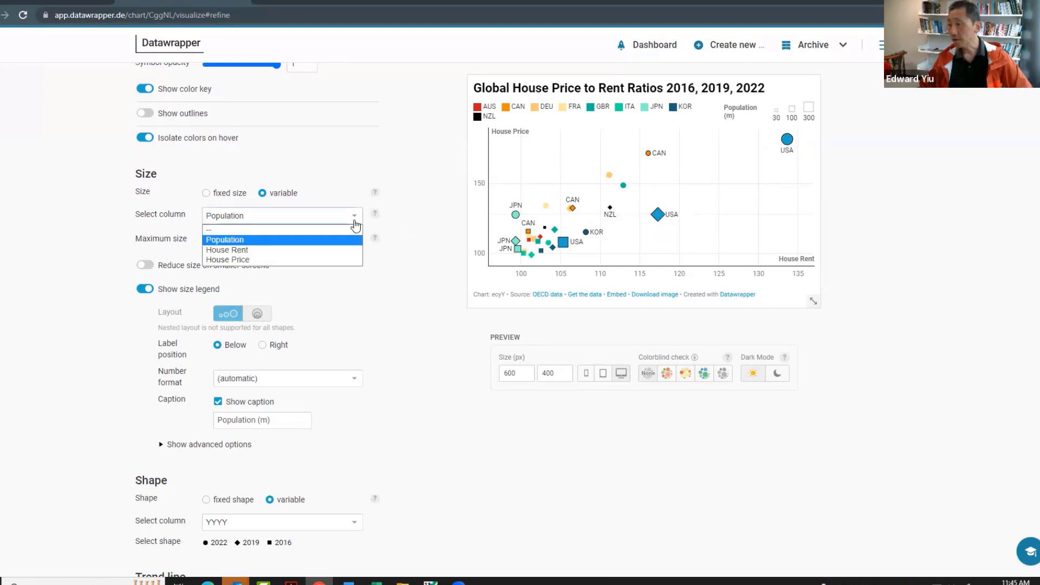
left_click(275, 242)
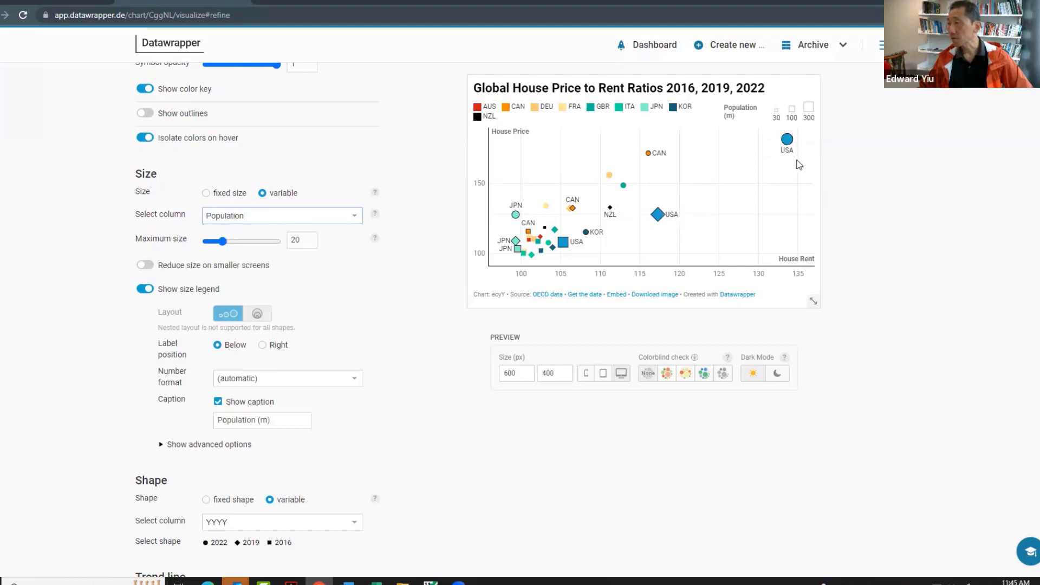
Try a maximum symbol size of 19, return it to 20, and select the size legend's caption text
mouse_move(222, 241)
left_mouse_down()
mouse_move(241, 245)
mouse_move(226, 245)
left_mouse_up()
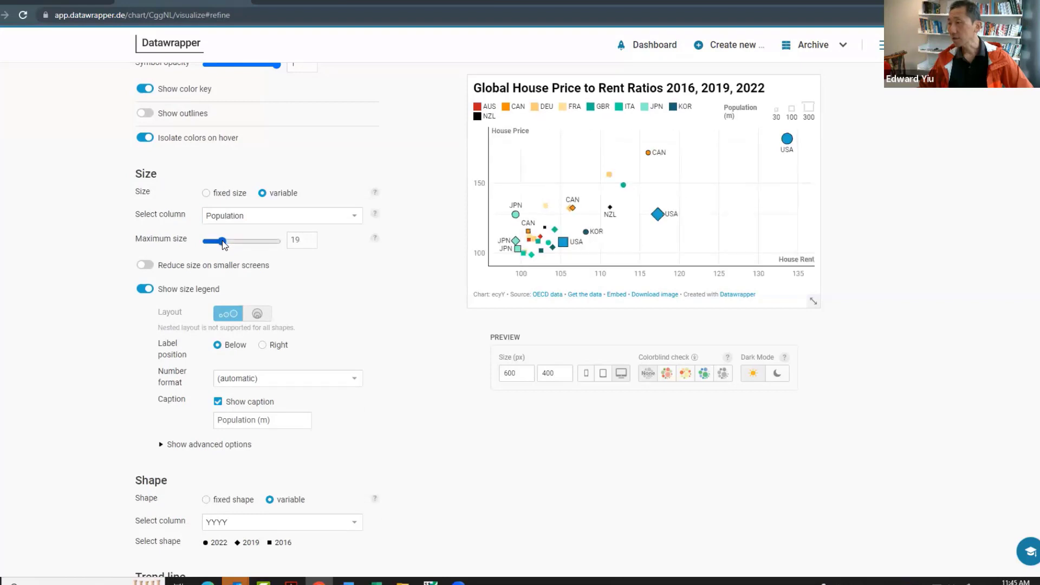
left_click_drag(226, 245, 223, 244)
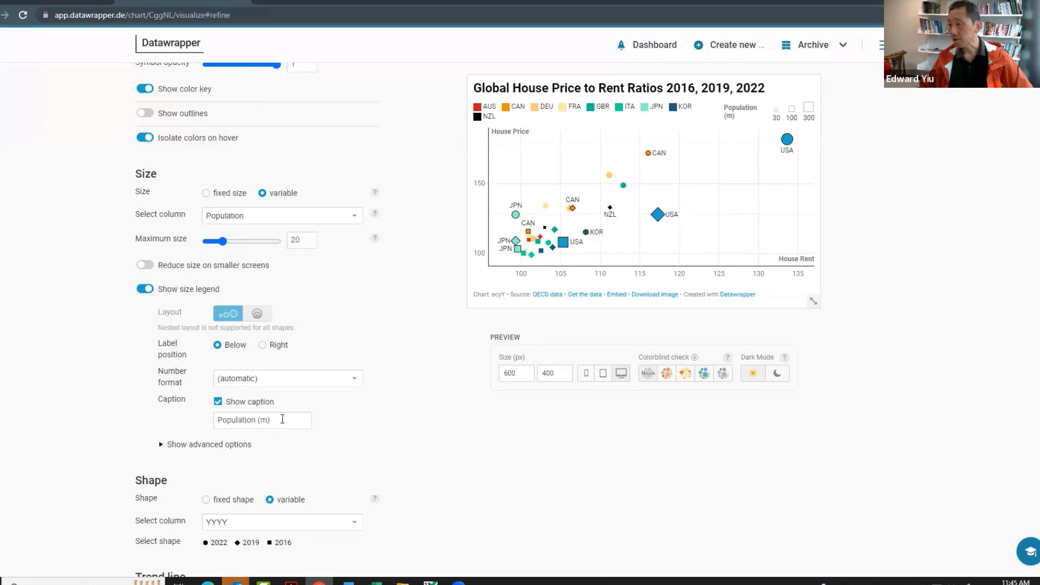
left_click_drag(282, 419, 183, 423)
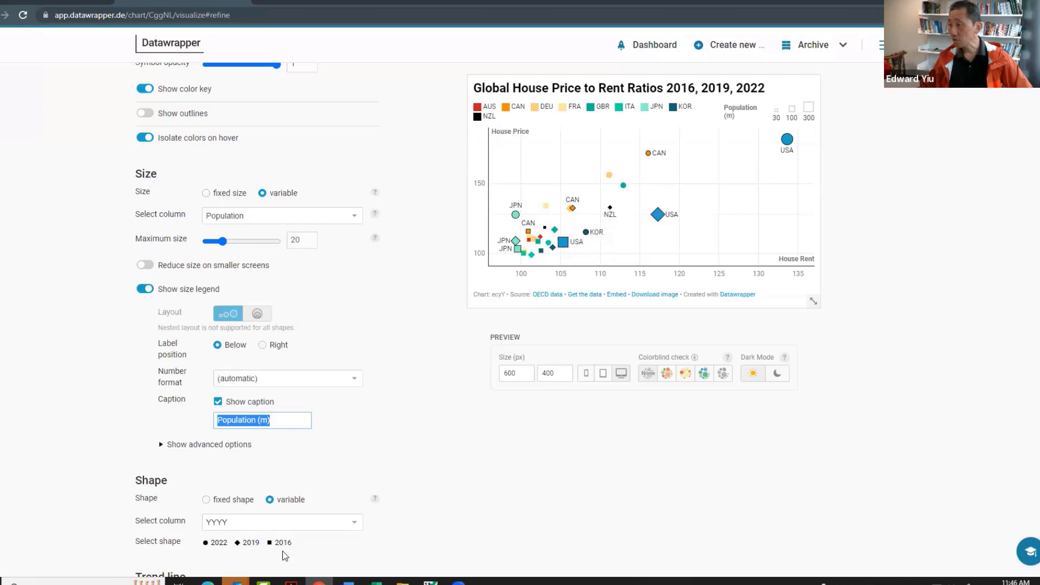
Choose YYYY as the column for the symbol shapes and inspect the USA and CAN symbols in the scatter plot
left_click(354, 524)
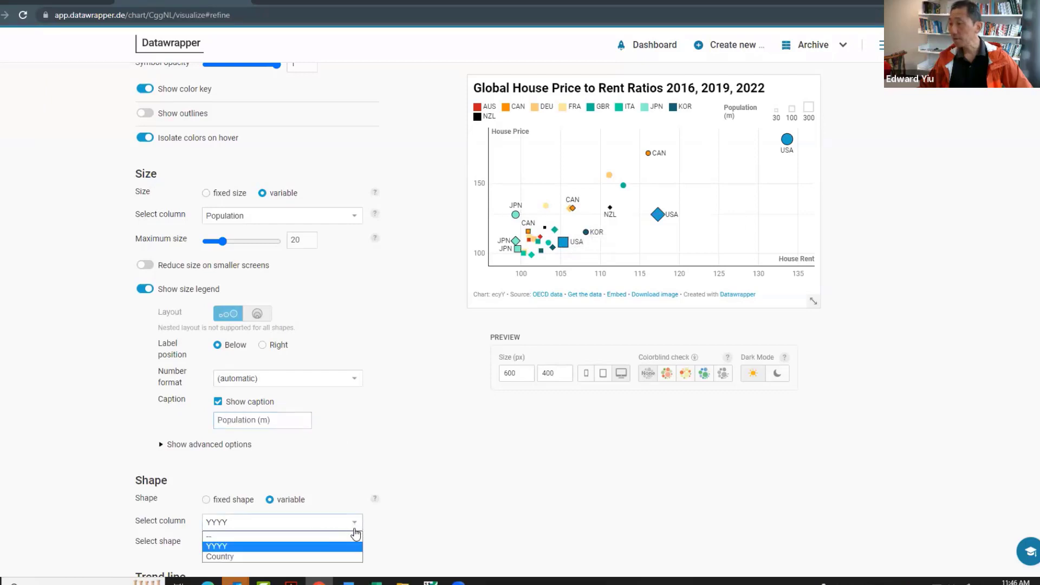
left_click(266, 547)
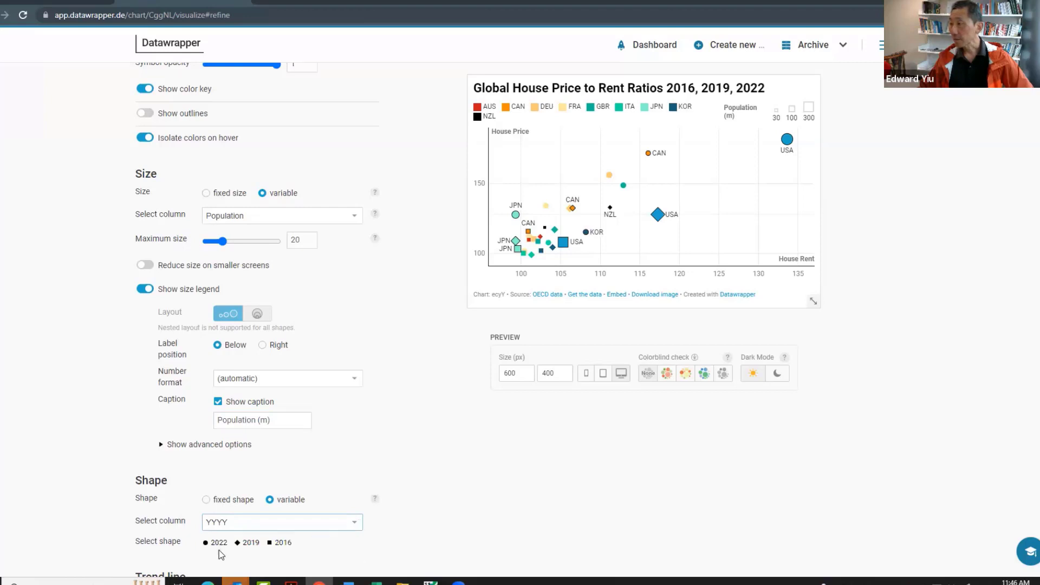
mouse_move(569, 245)
mouse_move(662, 224)
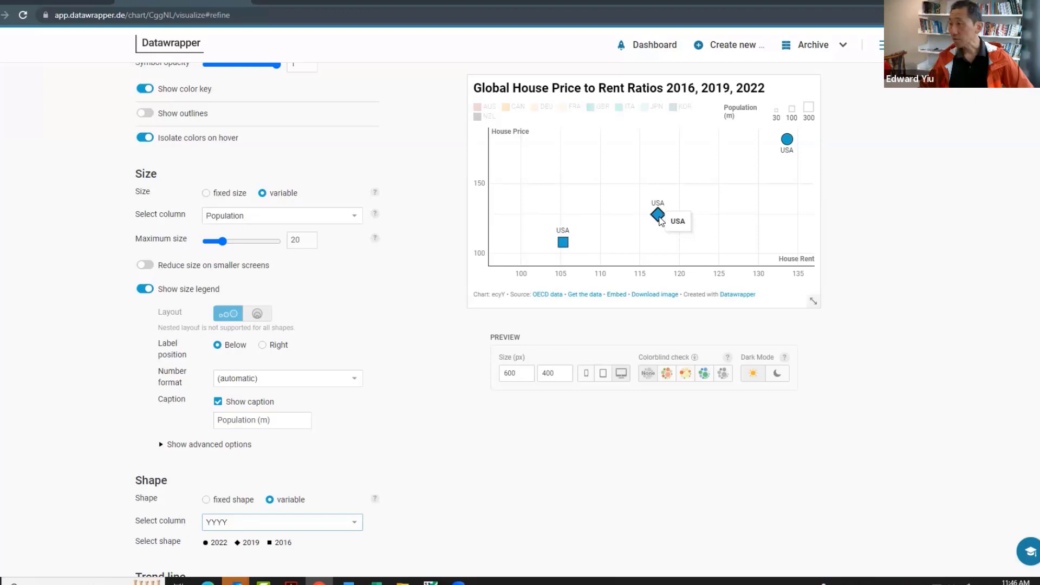
mouse_move(787, 145)
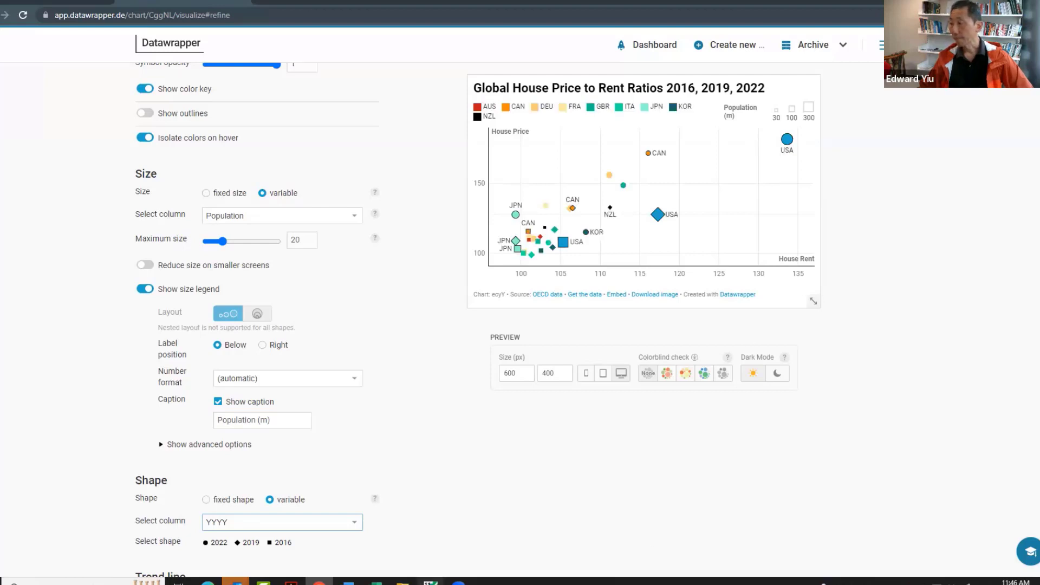
scroll(257, 325, "down", 2)
scroll(257, 325, "up", 4)
mouse_move(648, 155)
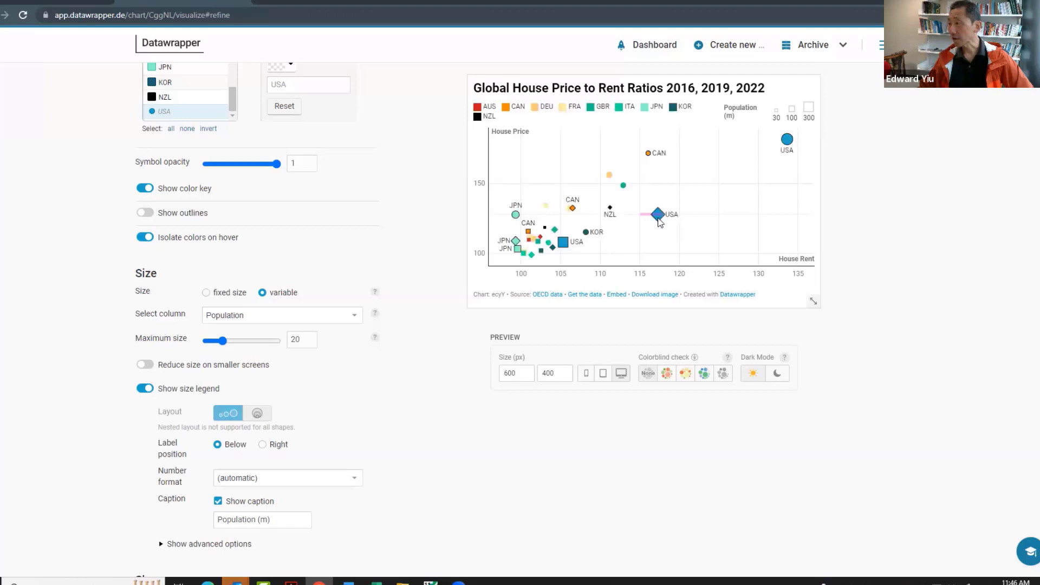
Open the chart's annotation settings and review the title, data source, byline and text annotation options
scroll(859, 162, "up", 15)
left_click(253, 184)
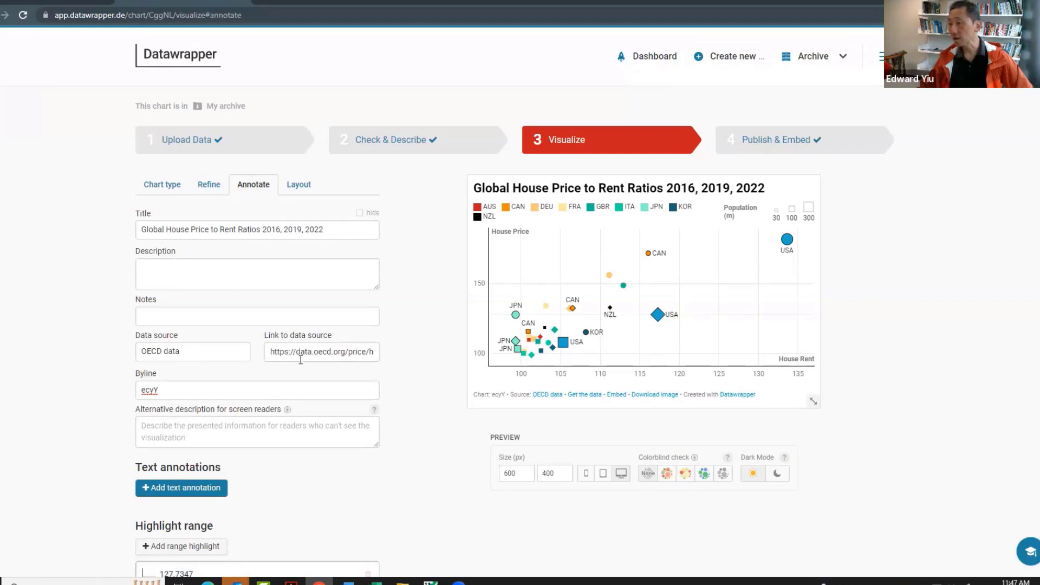
left_click(165, 393)
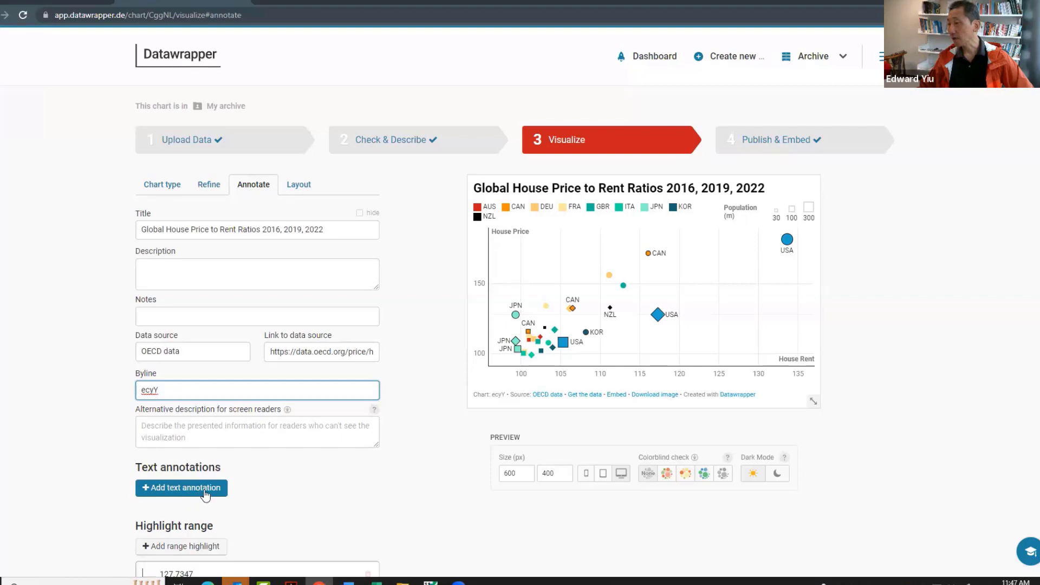
mouse_move(788, 252)
Review the chart's layout and footer settings, then proceed to the publishing stage and open the PNG export options
left_click(298, 185)
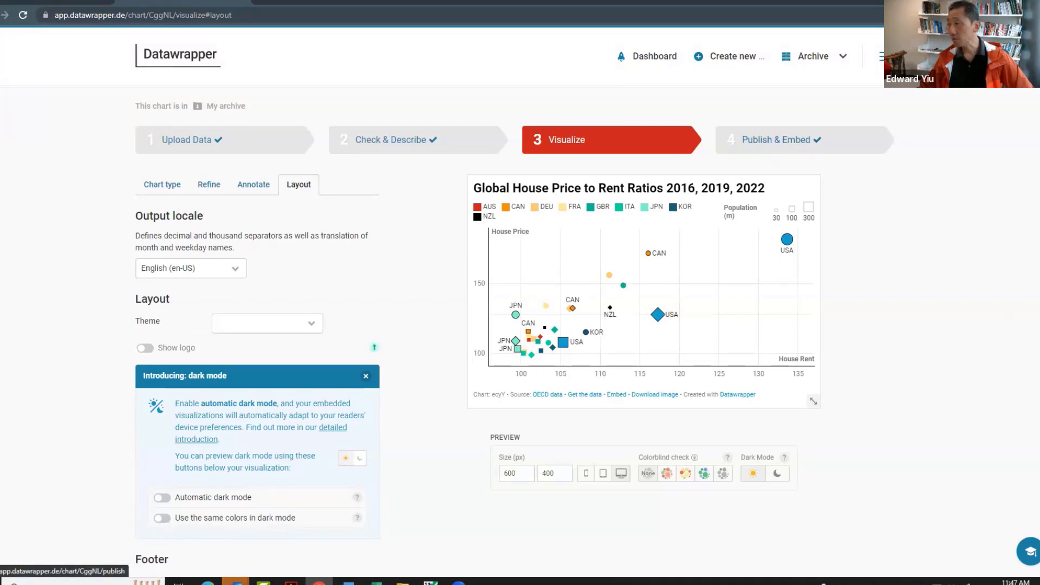
scroll(165, 408, "down", 7)
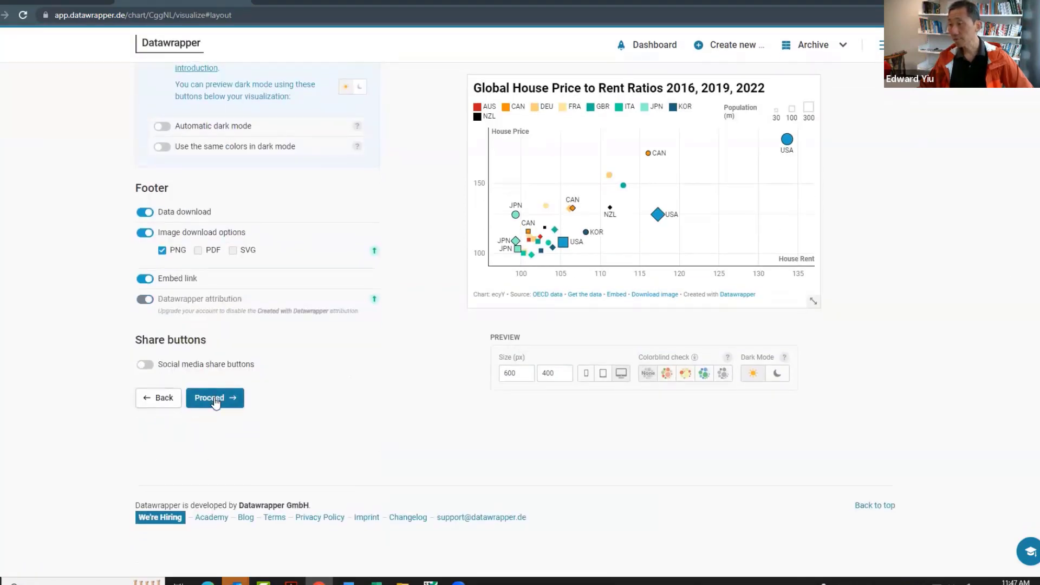
left_click(215, 399)
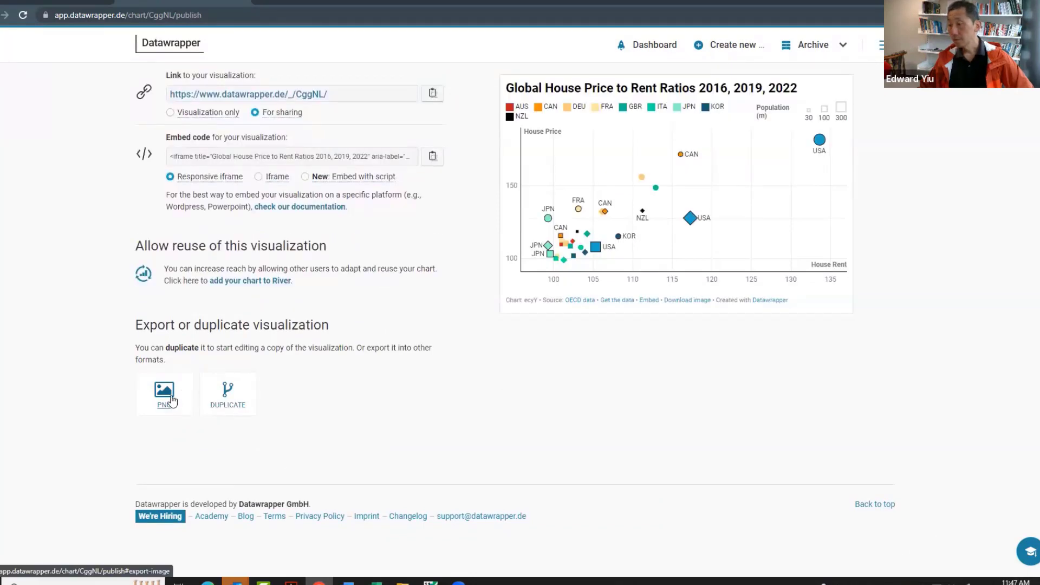
left_click(165, 395)
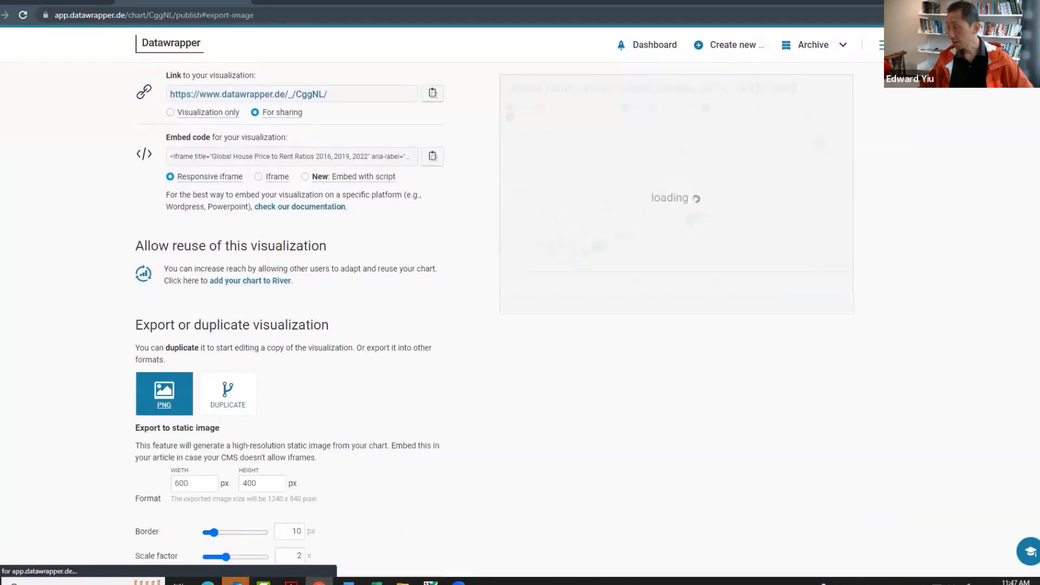